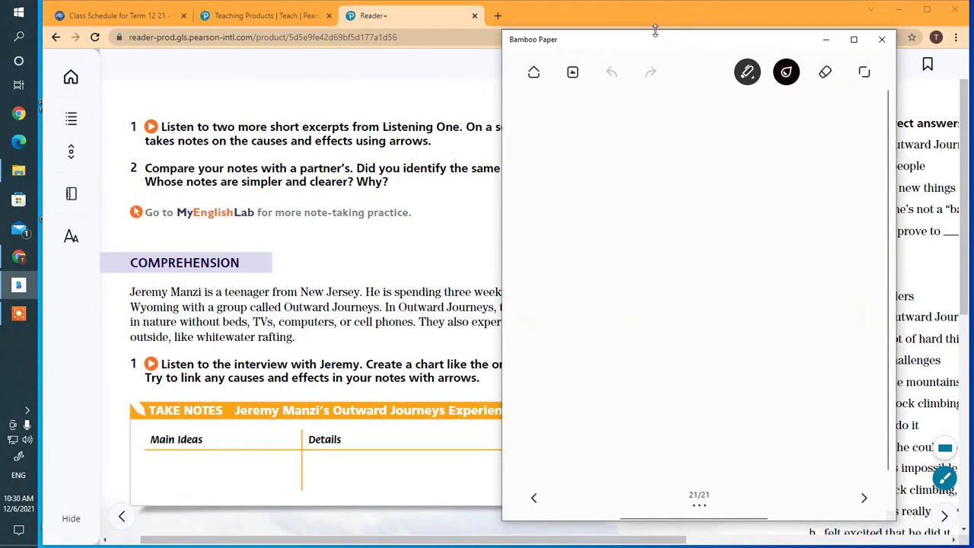
Step: Position the Bamboo Paper note window beside the textbook text
left_click_drag(655, 42, 757, 389)
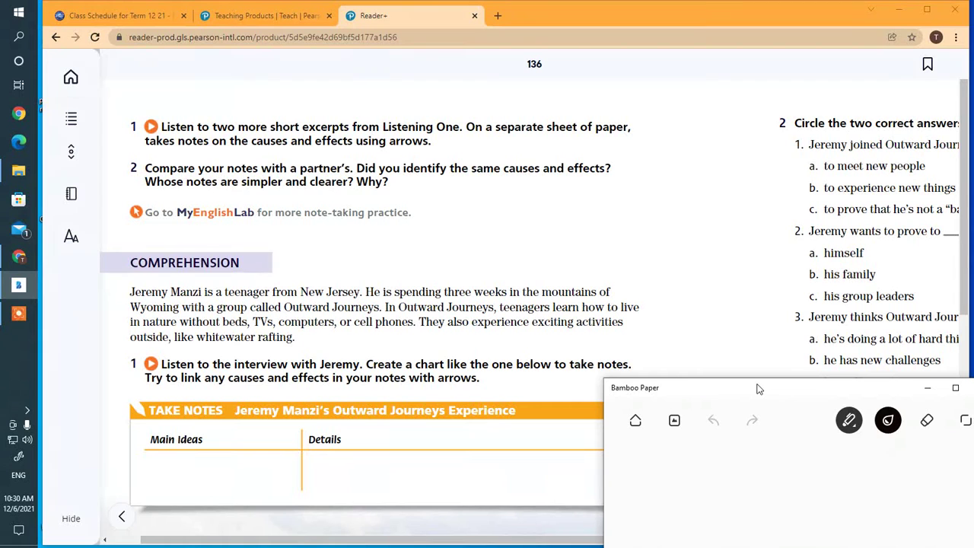
left_click_drag(757, 388, 743, 334)
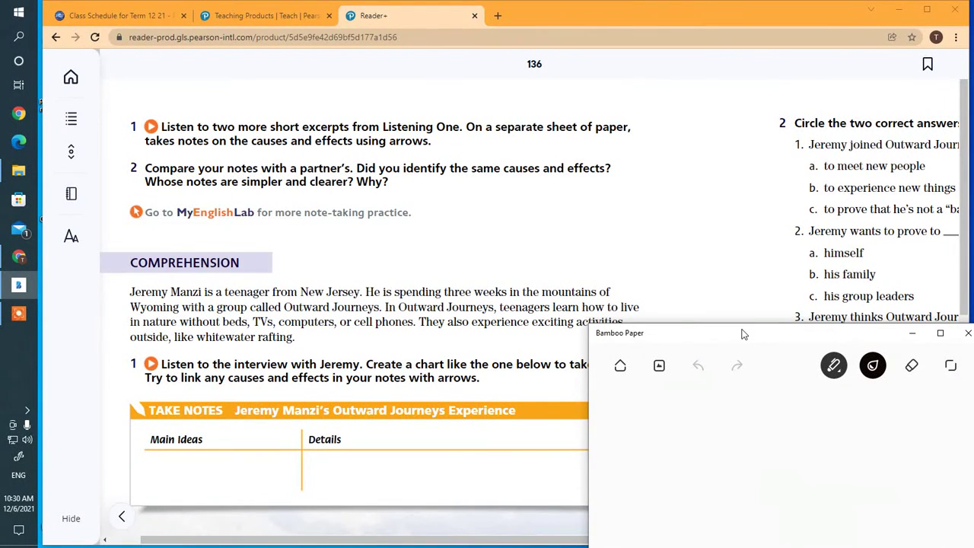
left_click_drag(744, 334, 658, 20)
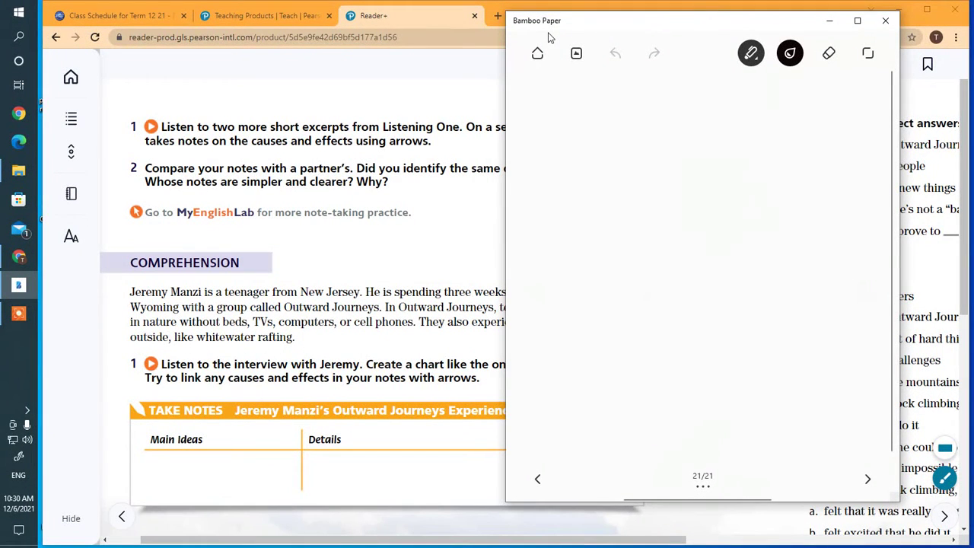
left_click_drag(668, 19, 644, 48)
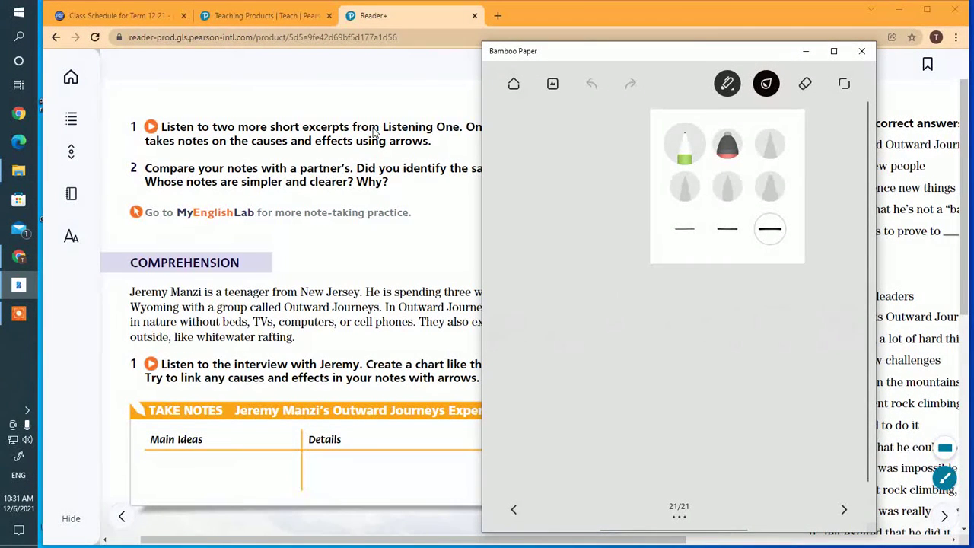
Step: Handwrite 'Cause → effect' at the top of the note page
mouse_move(522, 140)
left_mouse_down()
mouse_move(517, 149)
mouse_move(622, 149)
left_mouse_up()
left_click_drag(618, 139, 658, 149)
left_click_drag(661, 132, 659, 148)
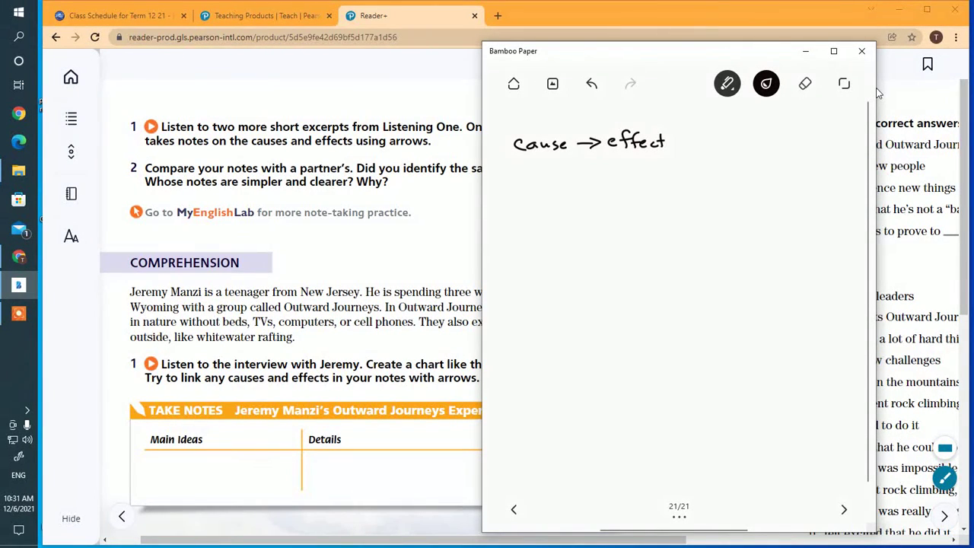
key("e")
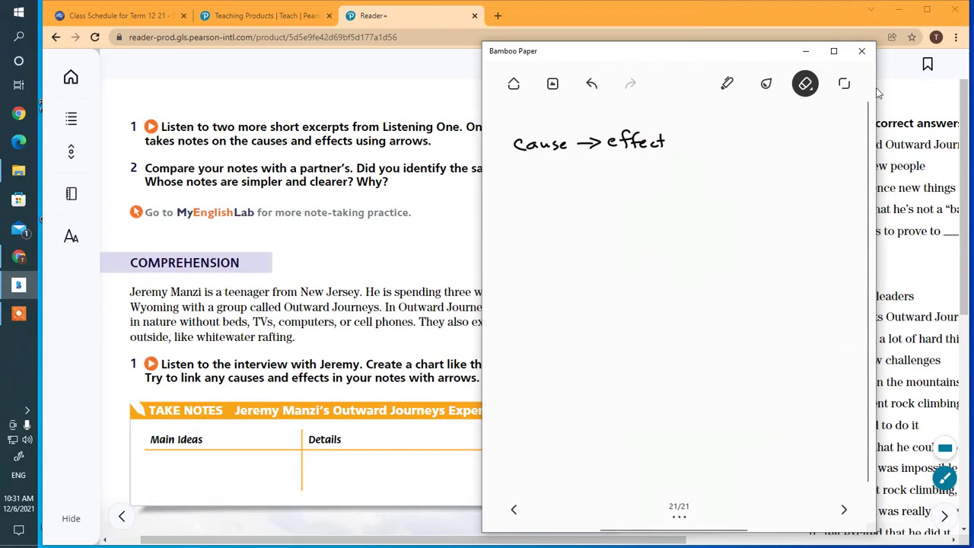
Step: Erase the 'Cause → effect' sample, return to the pen, and bring the textbook forward
mouse_move(531, 137)
left_mouse_down()
mouse_move(553, 143)
mouse_move(522, 142)
mouse_move(627, 143)
mouse_move(581, 138)
mouse_move(669, 141)
left_mouse_up()
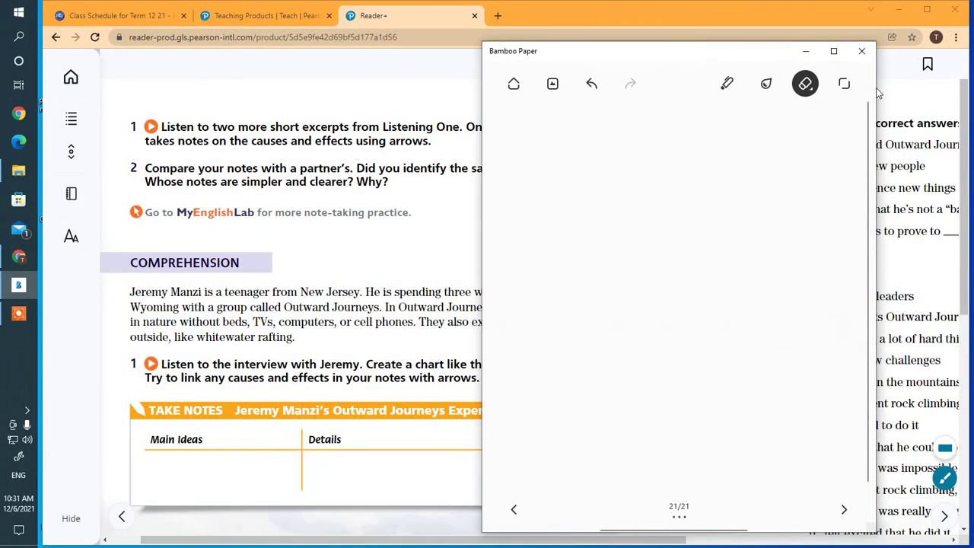
key("p")
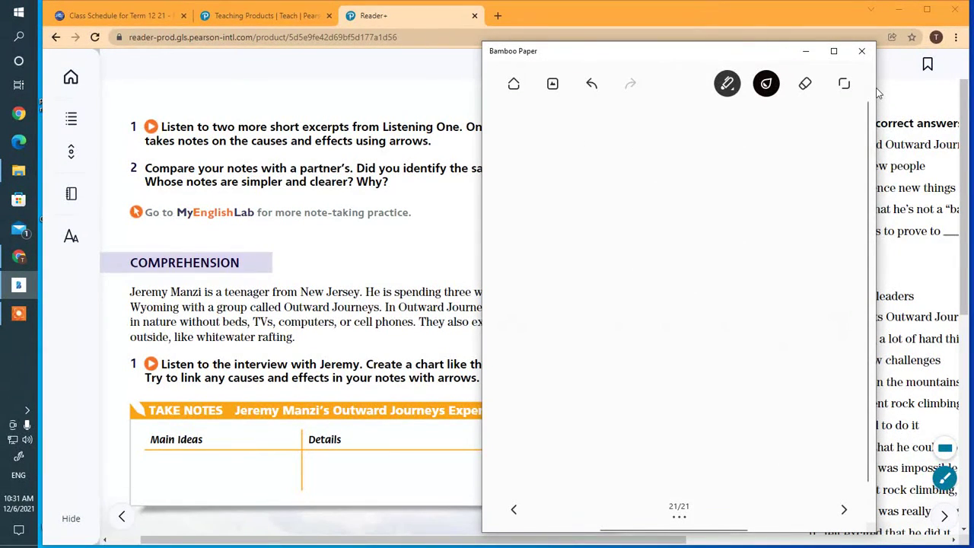
left_click(481, 220)
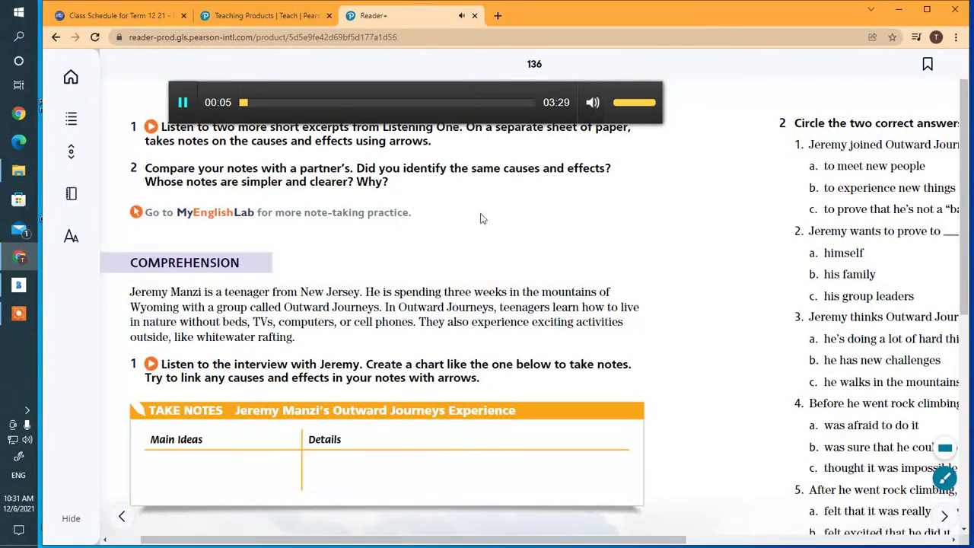
Step: Bring the note page back and handwrite '? Decide Outward Journeys' with a first bullet
left_click(18, 284)
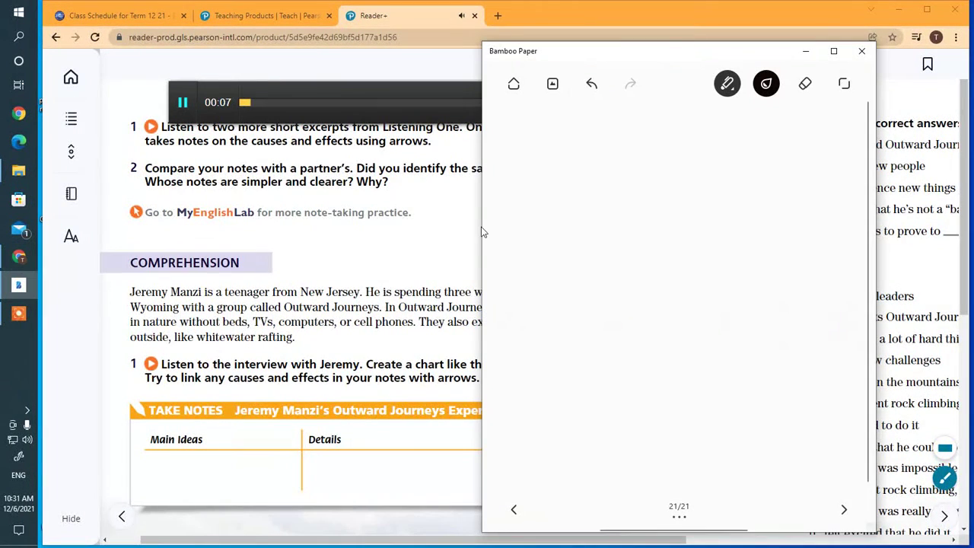
left_click(727, 83)
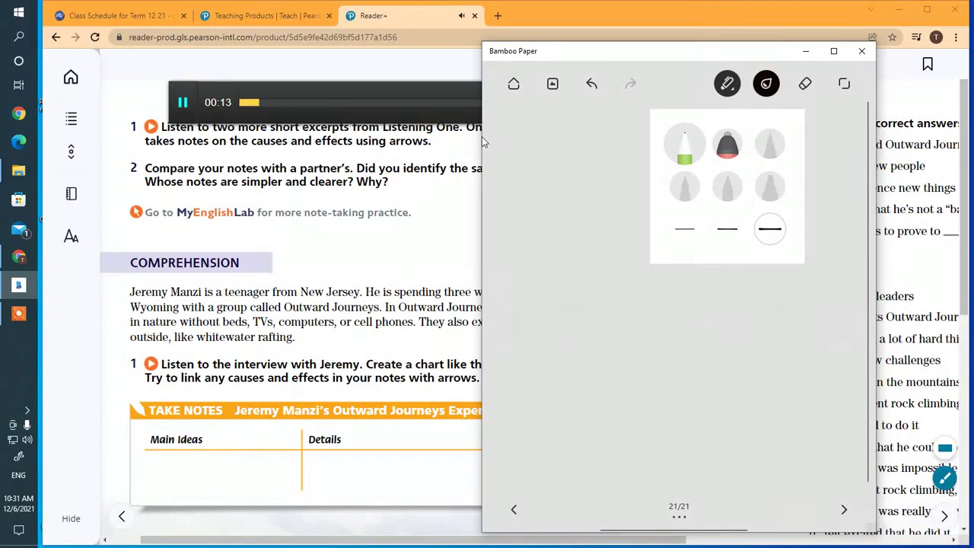
mouse_move(511, 123)
left_mouse_down()
mouse_move(542, 126)
mouse_move(569, 137)
left_mouse_up()
mouse_move(579, 125)
left_mouse_down()
mouse_move(575, 137)
mouse_move(607, 125)
mouse_move(652, 132)
mouse_move(663, 117)
mouse_move(684, 130)
mouse_move(677, 139)
left_mouse_up()
left_click_drag(692, 129, 729, 137)
left_click_drag(717, 171, 796, 161)
Step: Complete the bullets 'new exp' and 'lrn new thg' under the Decide question
left_click(712, 184)
mouse_move(730, 174)
left_mouse_down()
mouse_move(730, 189)
mouse_move(829, 186)
mouse_move(837, 171)
left_mouse_up()
mouse_move(834, 169)
left_mouse_down()
mouse_move(840, 184)
mouse_move(853, 182)
mouse_move(846, 195)
left_mouse_up()
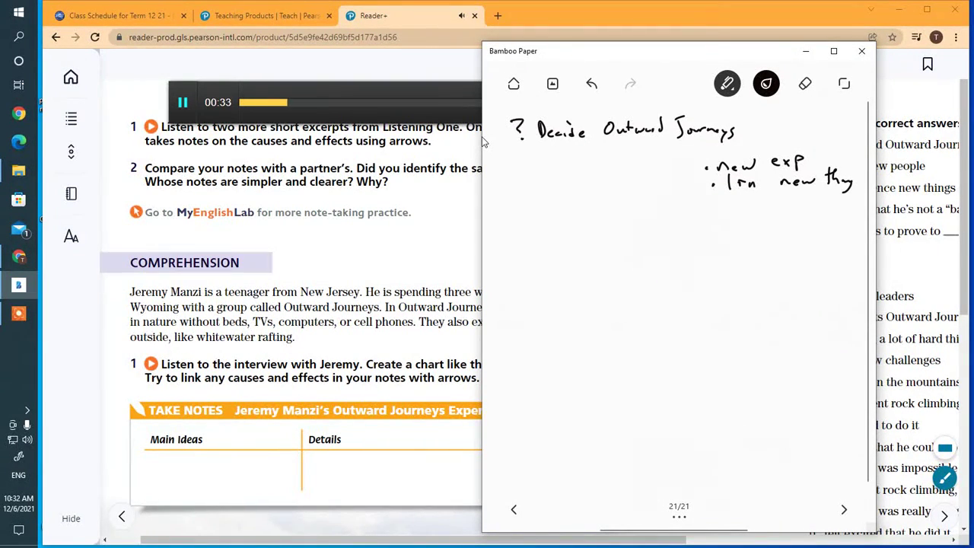
Step: Write the '? imp' question with bullets '14 yrs' and 'youngest (baby)'
mouse_move(524, 201)
left_mouse_down()
mouse_move(530, 215)
mouse_move(582, 210)
left_mouse_up()
left_click_drag(674, 206, 675, 222)
mouse_move(683, 205)
left_mouse_down()
mouse_move(655, 216)
mouse_move(709, 228)
left_mouse_up()
left_click_drag(717, 211, 723, 215)
mouse_move(731, 210)
left_mouse_down()
mouse_move(651, 246)
mouse_move(700, 242)
left_mouse_up()
mouse_move(709, 242)
left_mouse_down()
mouse_move(736, 249)
mouse_move(753, 233)
mouse_move(768, 243)
left_mouse_up()
mouse_move(782, 220)
left_mouse_down()
mouse_move(789, 241)
mouse_move(800, 240)
left_mouse_up()
left_click_drag(805, 219, 811, 241)
left_click_drag(814, 234, 819, 251)
left_click_drag(826, 217, 830, 245)
Step: Add the bullet 'prove to fam & self' below 'youngest (baby)'
mouse_move(686, 268)
left_mouse_down()
mouse_move(688, 286)
mouse_move(710, 268)
left_mouse_up()
mouse_move(718, 268)
left_mouse_down()
mouse_move(743, 267)
mouse_move(718, 263)
mouse_move(766, 274)
left_mouse_up()
left_click_drag(762, 264, 773, 266)
left_click_drag(794, 248, 787, 274)
left_click_drag(791, 266, 830, 261)
mouse_move(830, 233)
left_mouse_down()
mouse_move(828, 272)
mouse_move(858, 261)
left_mouse_up()
Step: Handwrite '? Feel self' with 'Don't you sleep backpack' beneath it
left_click(517, 295)
left_click_drag(508, 277, 540, 312)
left_click_drag(540, 301, 611, 304)
left_click_drag(617, 290, 622, 309)
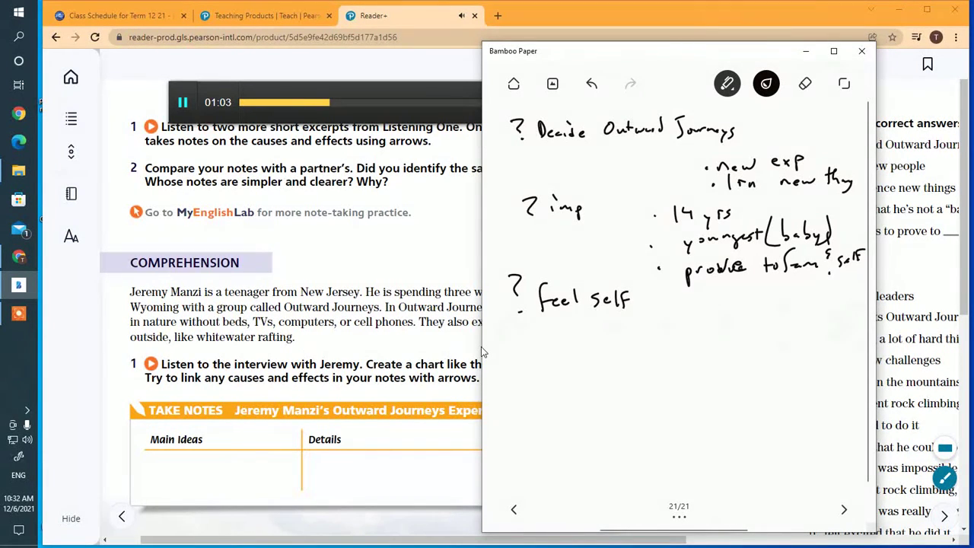
mouse_move(513, 326)
left_mouse_down()
mouse_move(522, 343)
mouse_move(556, 332)
left_mouse_up()
left_click_drag(551, 327, 607, 329)
mouse_move(559, 348)
left_mouse_down()
mouse_move(553, 357)
mouse_move(565, 357)
left_mouse_up()
mouse_move(574, 350)
left_mouse_down()
mouse_move(595, 359)
mouse_move(560, 376)
left_mouse_up()
left_click_drag(560, 371, 596, 370)
mouse_move(601, 363)
left_mouse_down()
mouse_move(605, 373)
mouse_move(631, 365)
left_mouse_up()
Step: Note 'Yes' and '• Wanted challenge' on the right, then begin a new line below
mouse_move(695, 315)
left_mouse_down()
mouse_move(702, 329)
mouse_move(722, 324)
left_mouse_up()
mouse_move(723, 320)
left_mouse_down()
mouse_move(702, 346)
mouse_move(749, 341)
mouse_move(757, 324)
mouse_move(777, 340)
left_mouse_up()
mouse_move(784, 323)
left_mouse_down()
mouse_move(788, 340)
mouse_move(803, 338)
left_mouse_up()
mouse_move(808, 319)
left_mouse_down()
mouse_move(813, 336)
mouse_move(834, 335)
left_mouse_up()
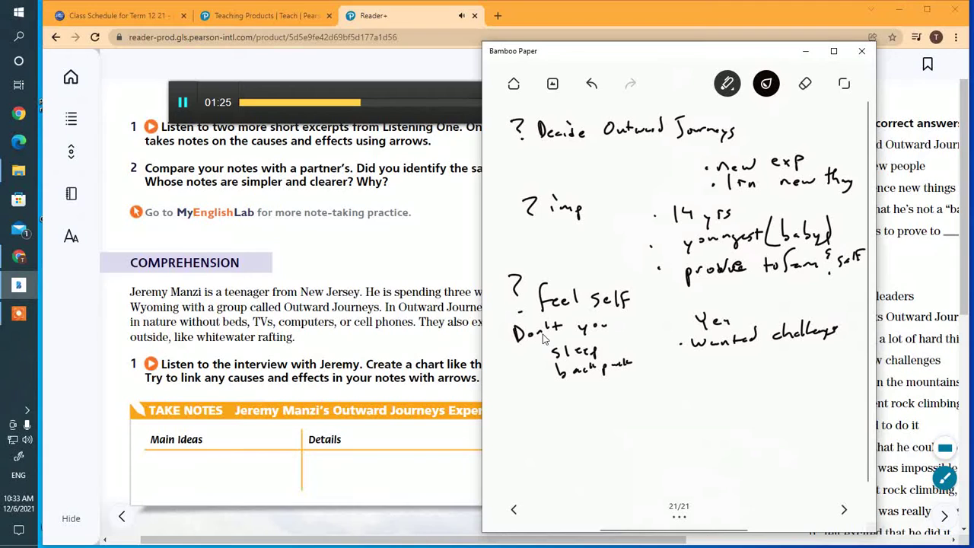
left_click_drag(509, 391, 509, 408)
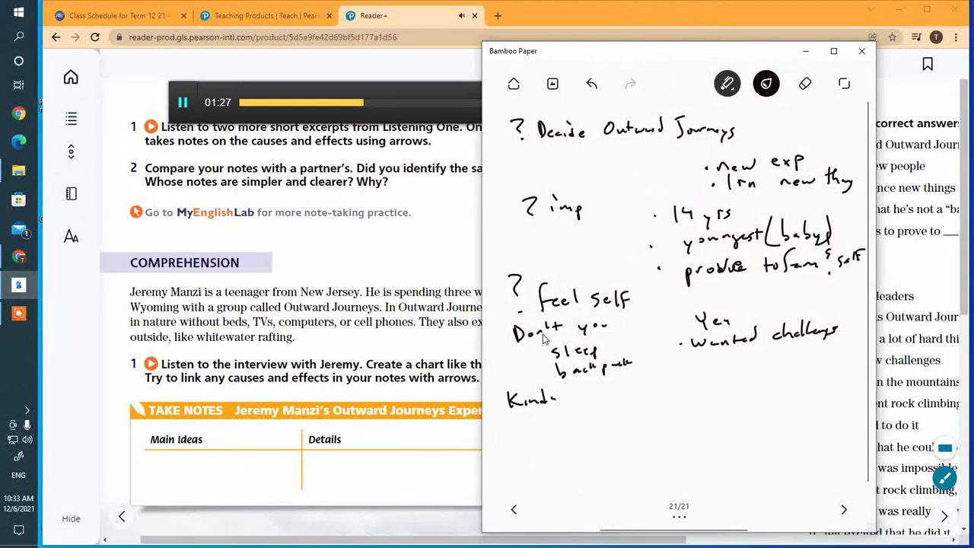